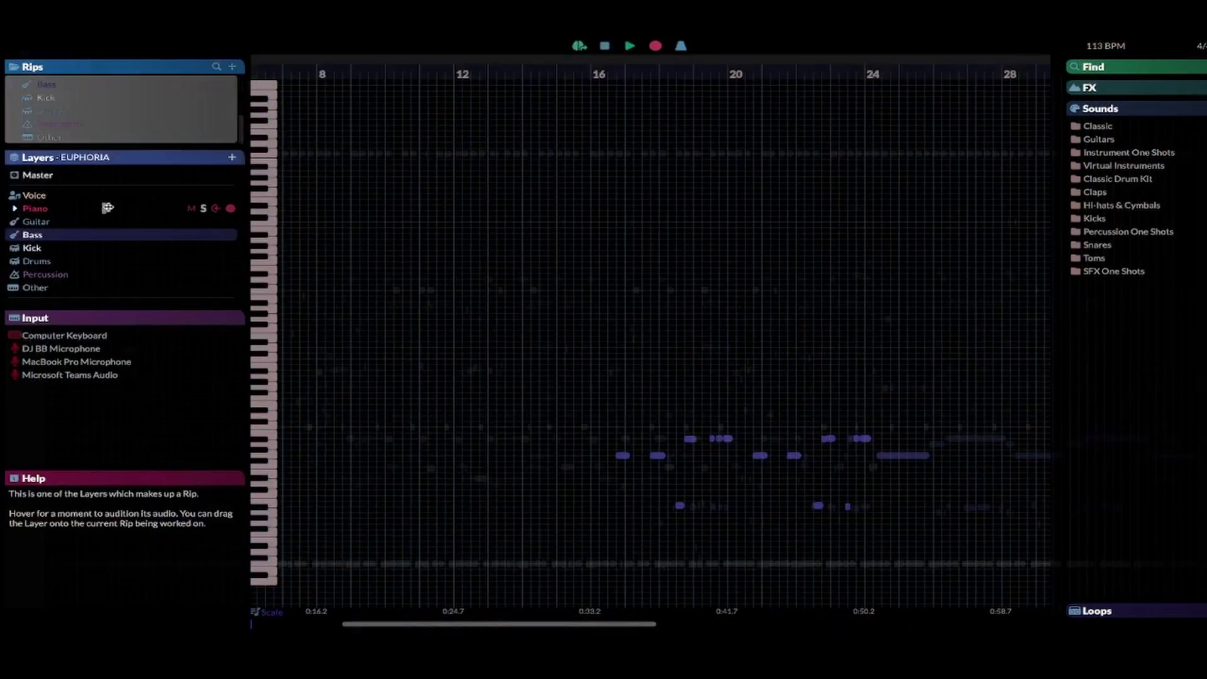
Inspect the Voice layer's notes in the zoomed piano roll, then switch to the Piano layer.
click(36, 196)
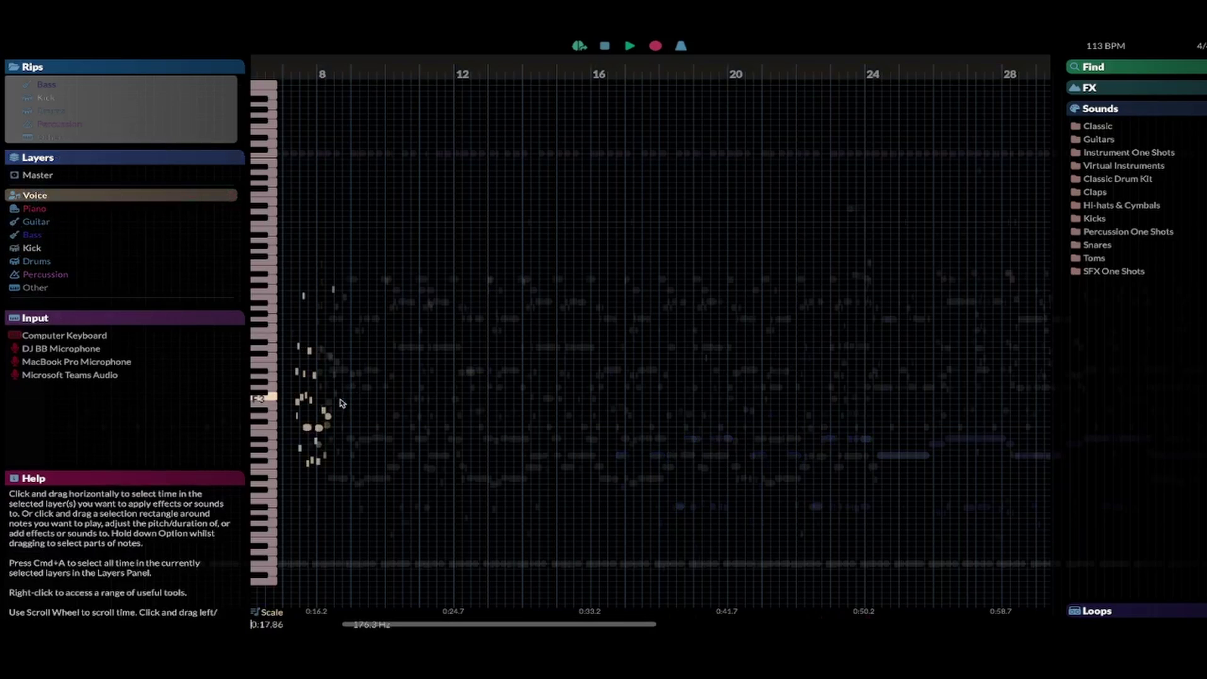
scroll(320, 400, up, 5)
scroll(324, 396, up, 5)
scroll(327, 393, up, 5)
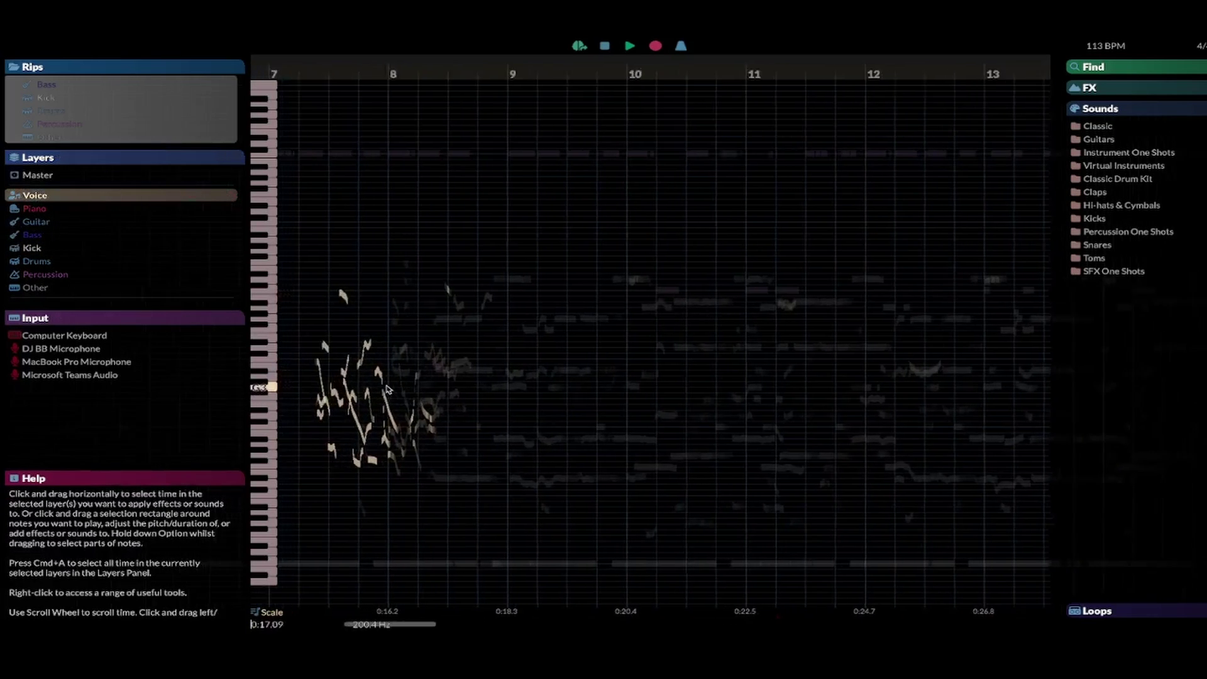
scroll(390, 381, left, 5)
scroll(390, 382, right, 3)
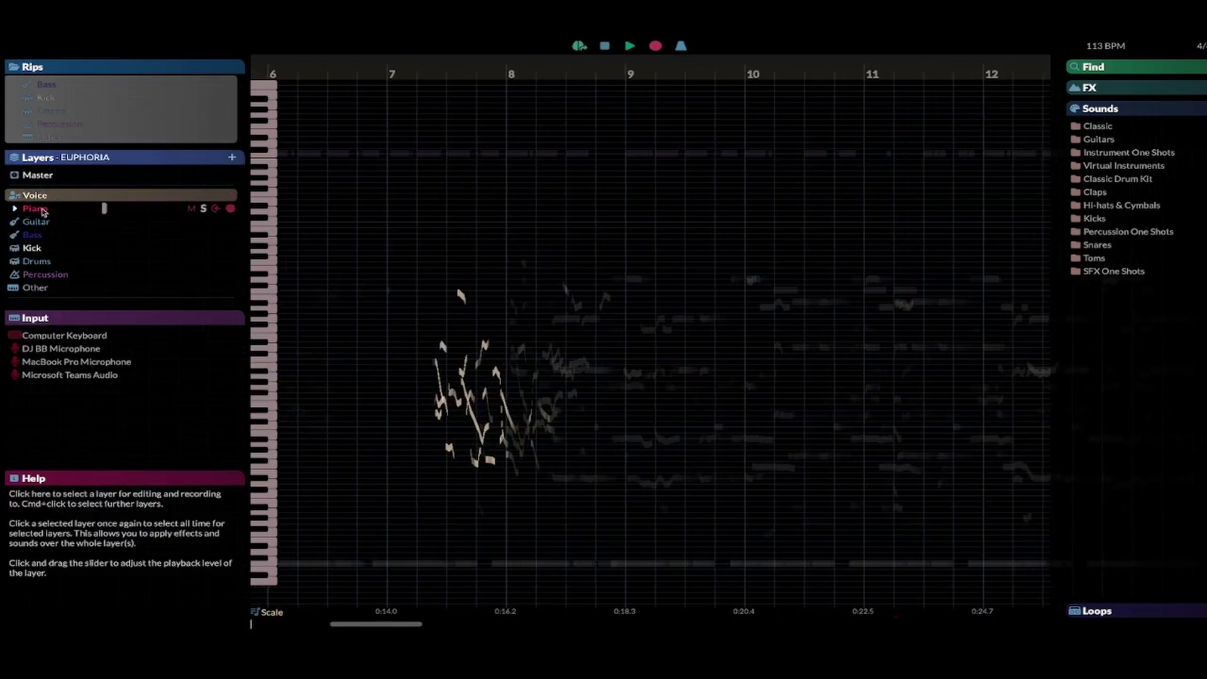
click(39, 213)
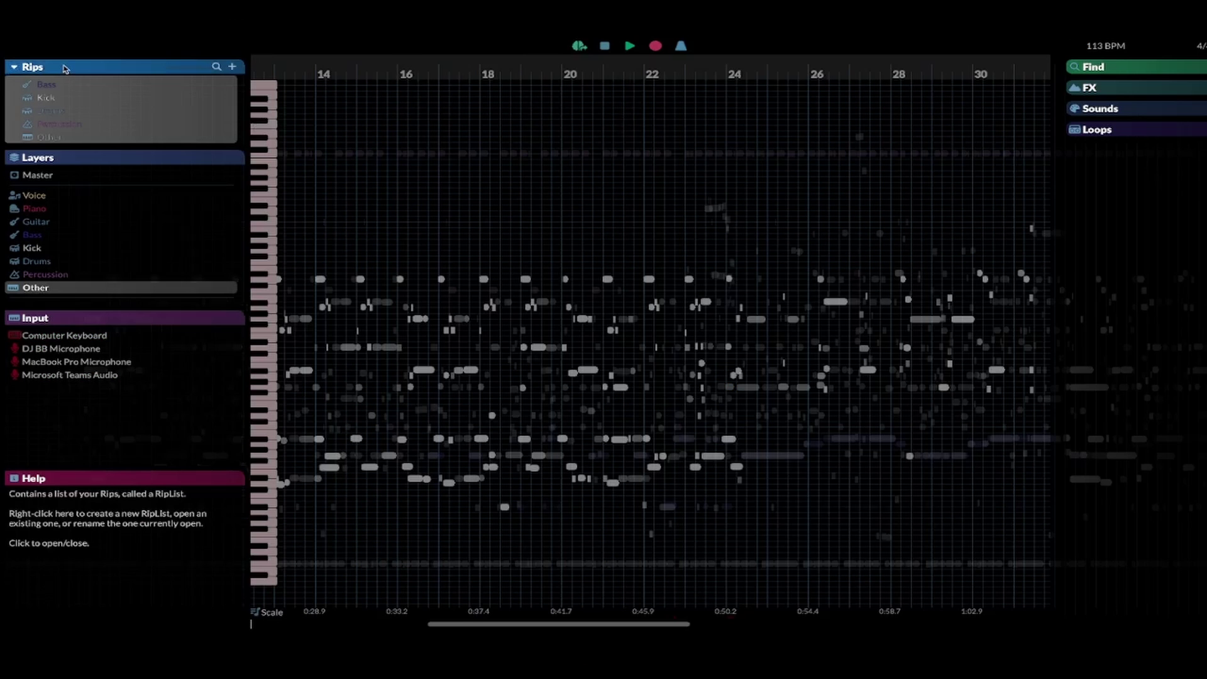
mouse_move(94, 43)
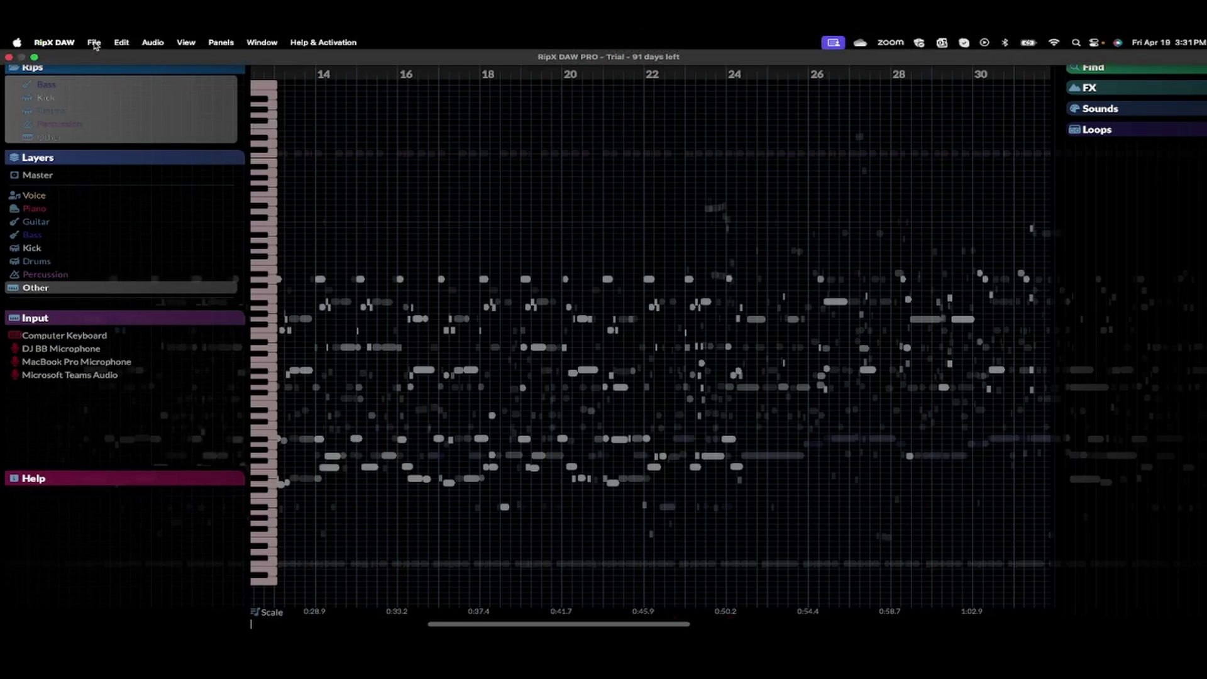
Open File > Export and choose MIDI - Detailed (.mid) as the file format.
click(94, 43)
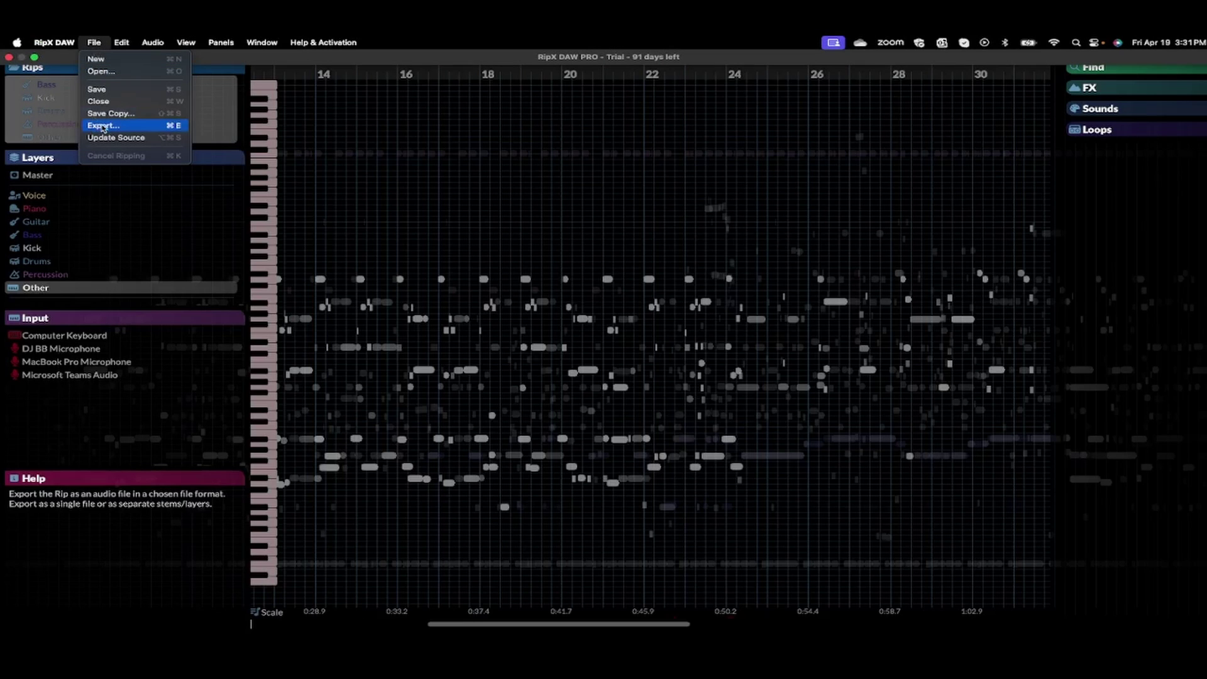
click(103, 125)
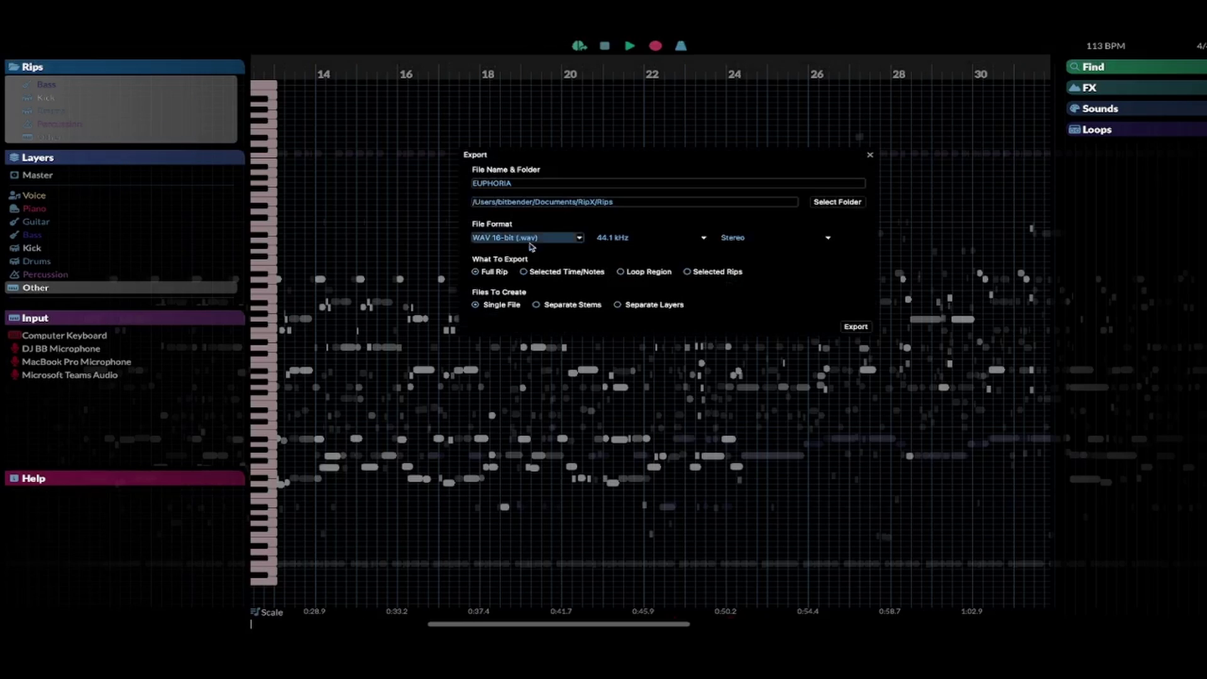
click(581, 240)
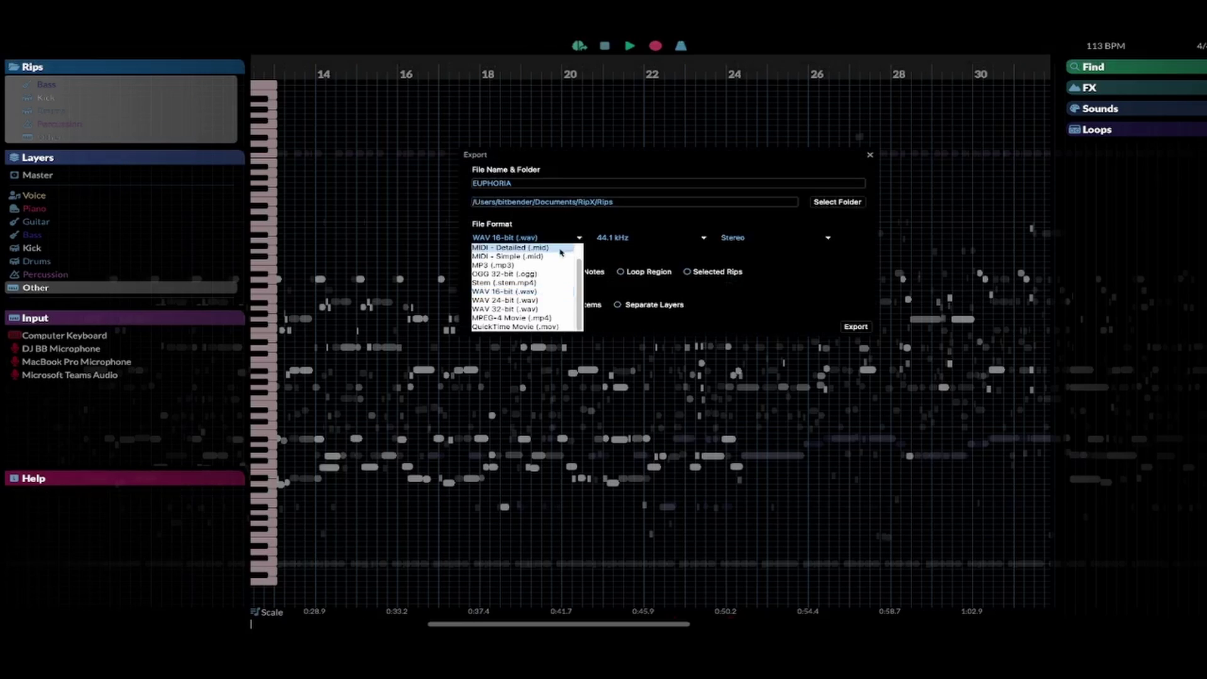
scroll(560, 258, up, 2)
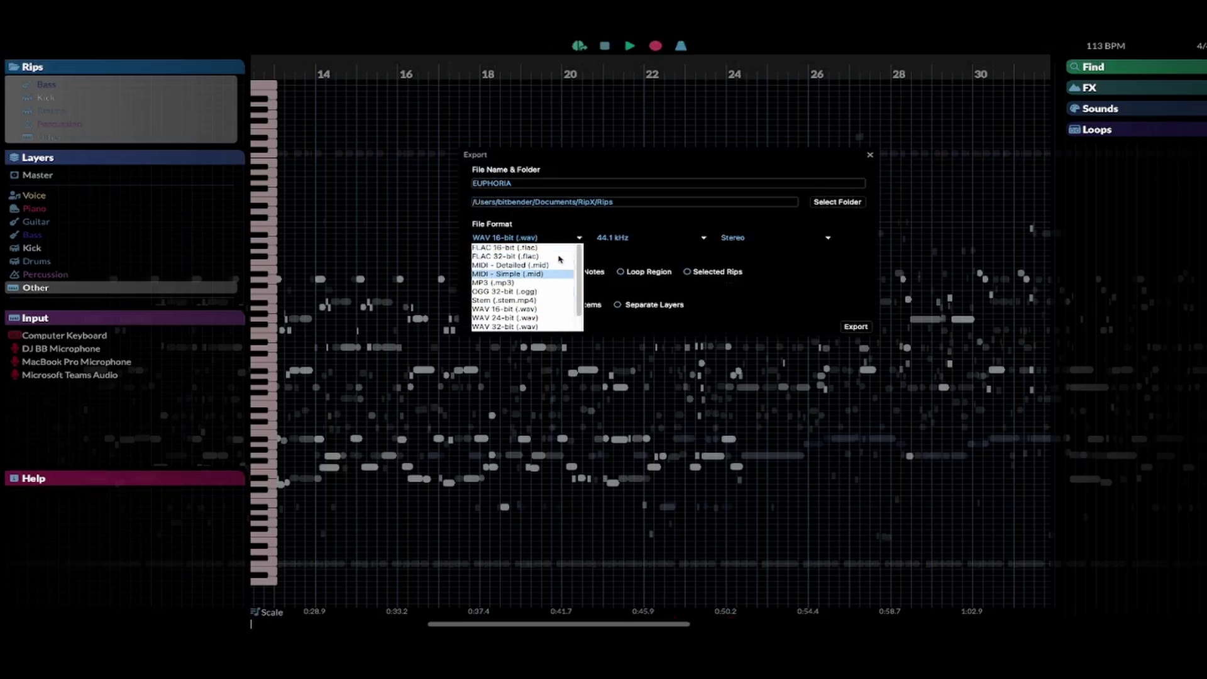
scroll(551, 275, down, 1)
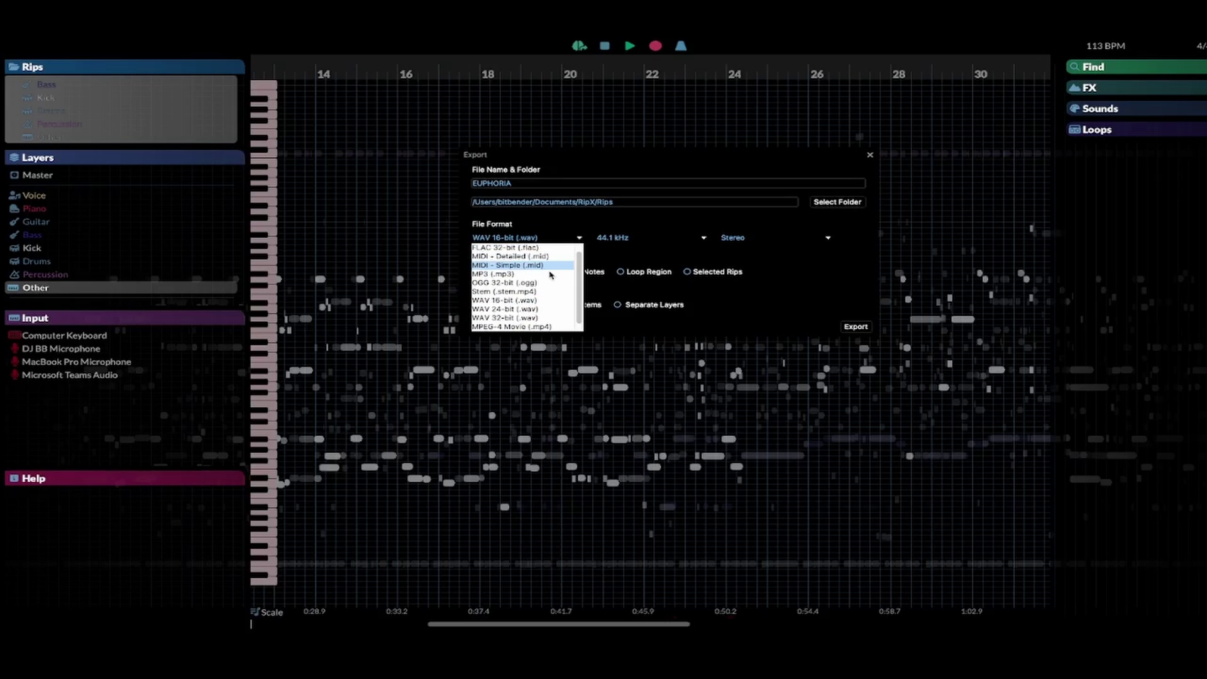
scroll(551, 274, down, 1)
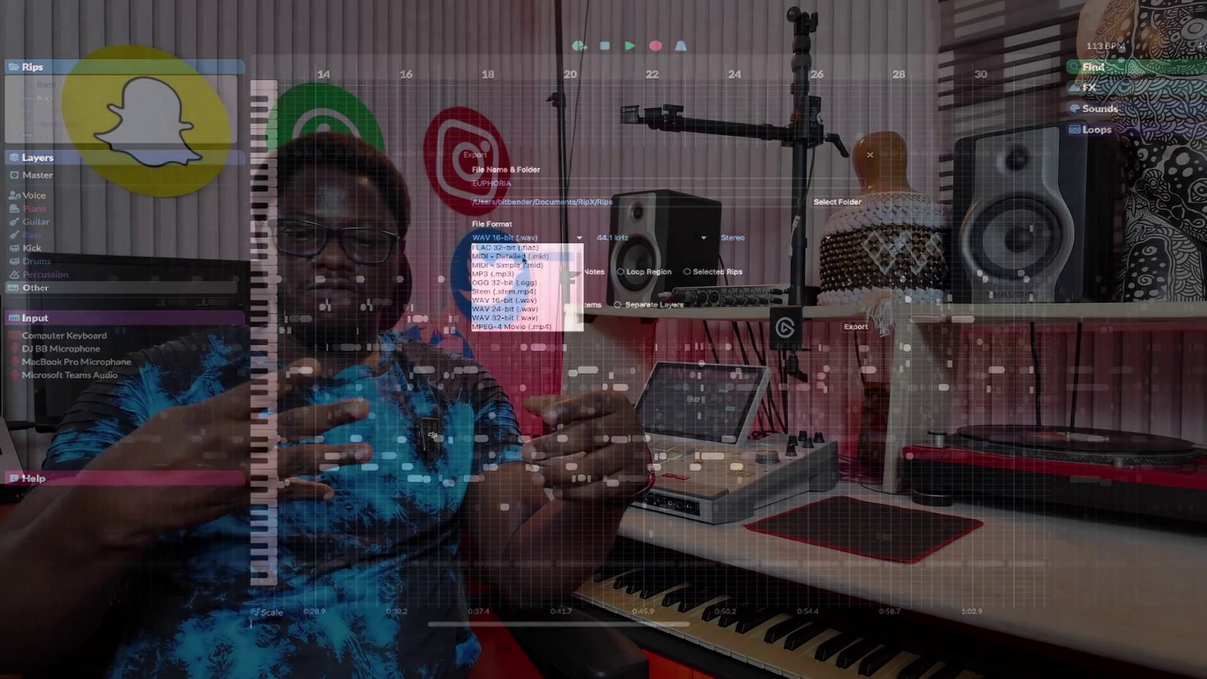
click(566, 248)
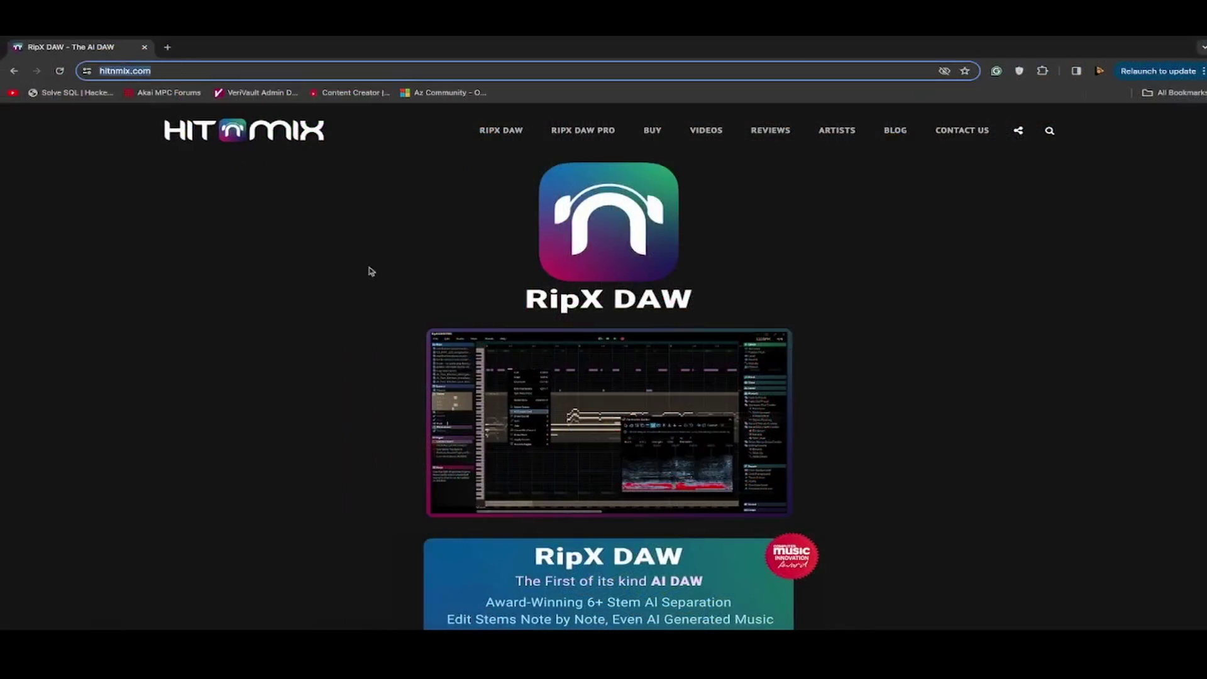
Scroll through the hitnmix.com home page and follow the RipX DAW PRO link.
scroll(432, 270, down, 1)
scroll(433, 271, down, 3)
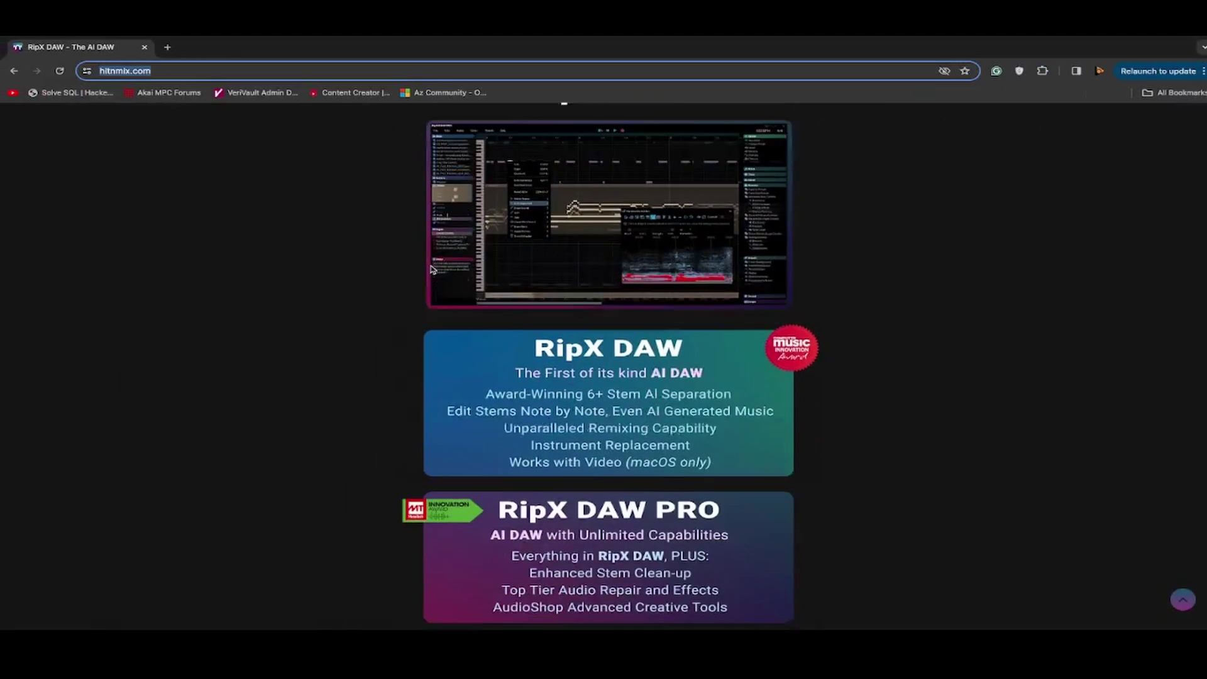
scroll(432, 270, down, 2)
scroll(432, 270, down, 3)
scroll(432, 270, down, 1)
scroll(432, 270, down, 3)
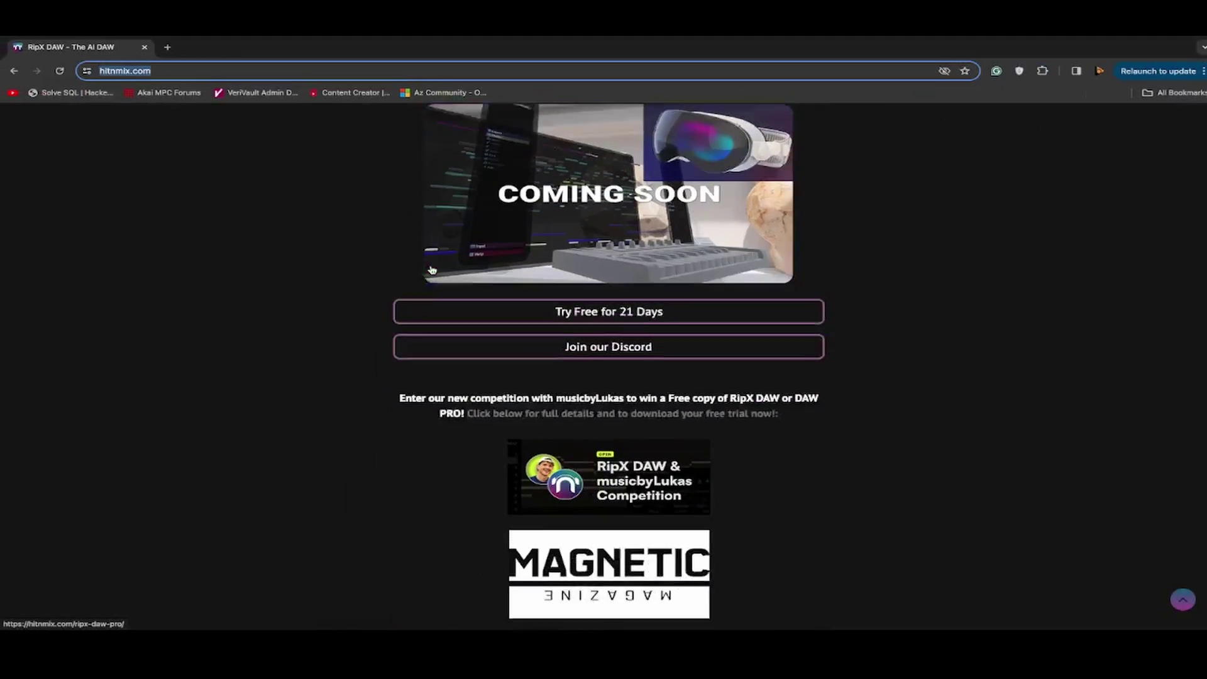
scroll(433, 271, down, 2)
scroll(432, 270, down, 5)
scroll(433, 270, up, 10)
scroll(433, 269, up, 9)
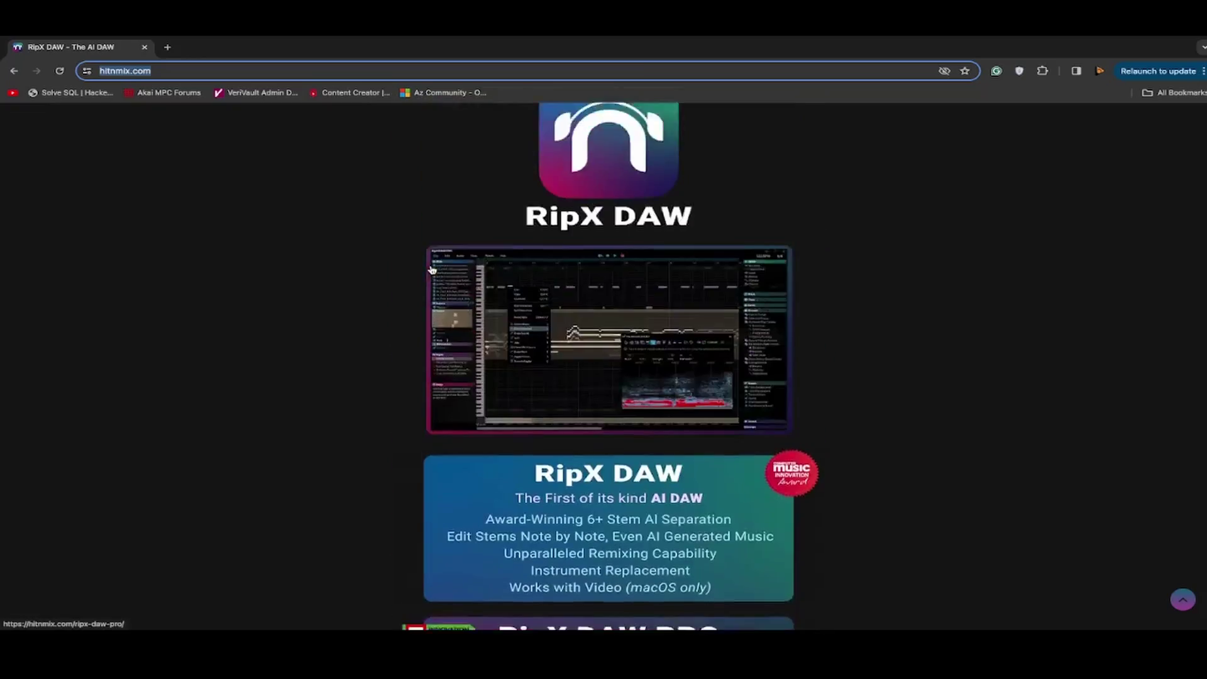
scroll(433, 269, up, 3)
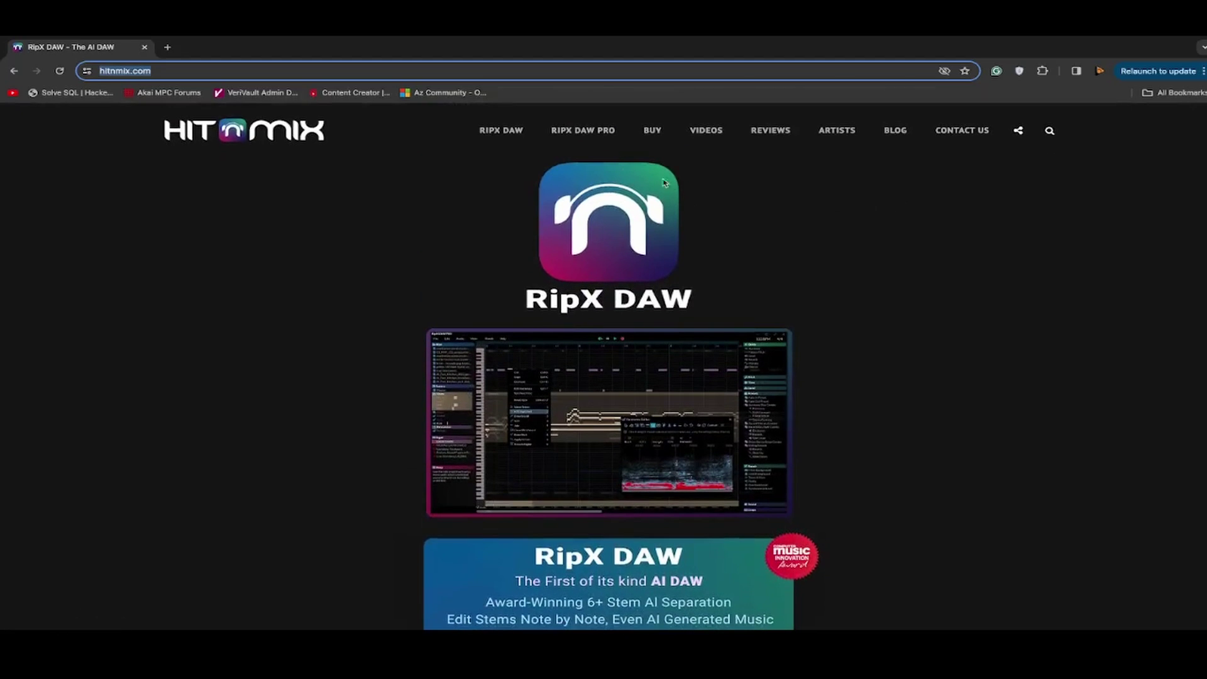
click(584, 138)
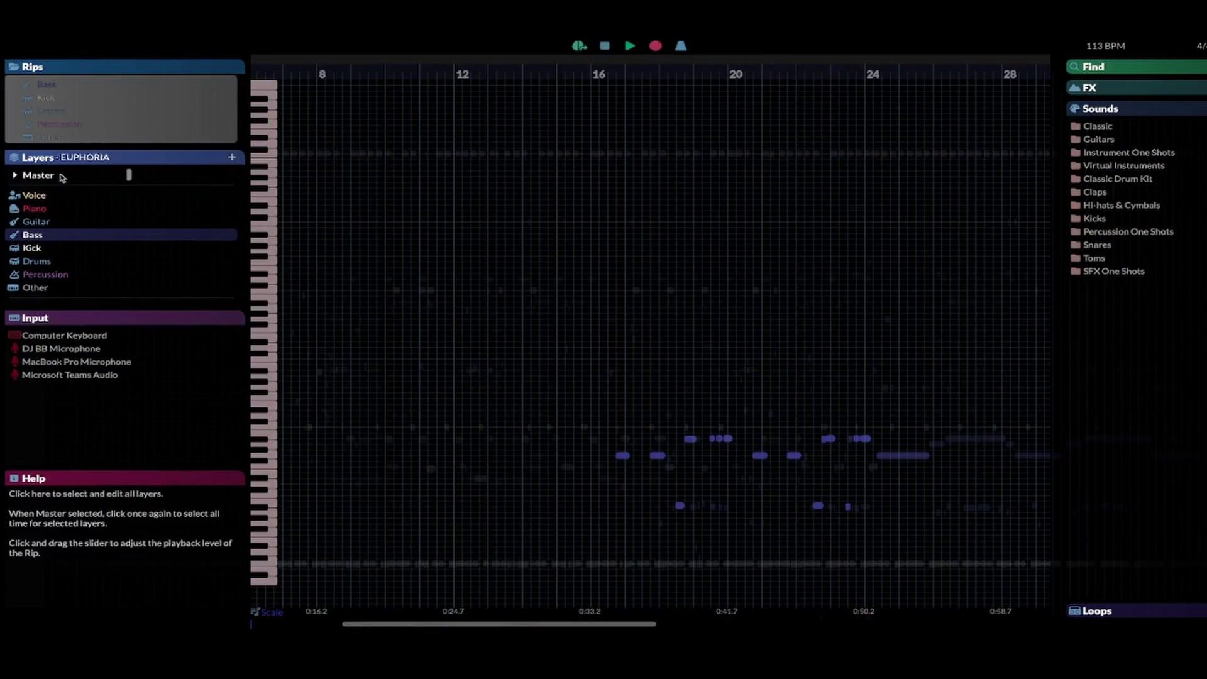
Review the Voice and Piano layers, then show the Other layer's notes across bars 14–30.
click(37, 195)
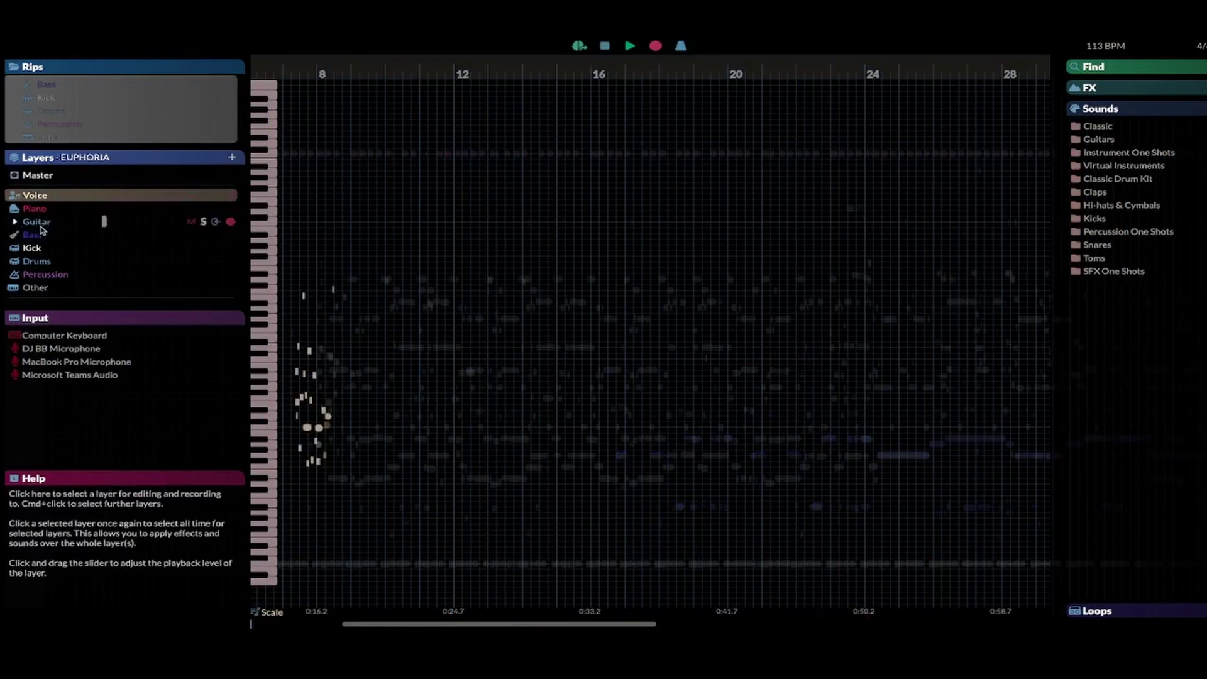
scroll(321, 400, up, 5)
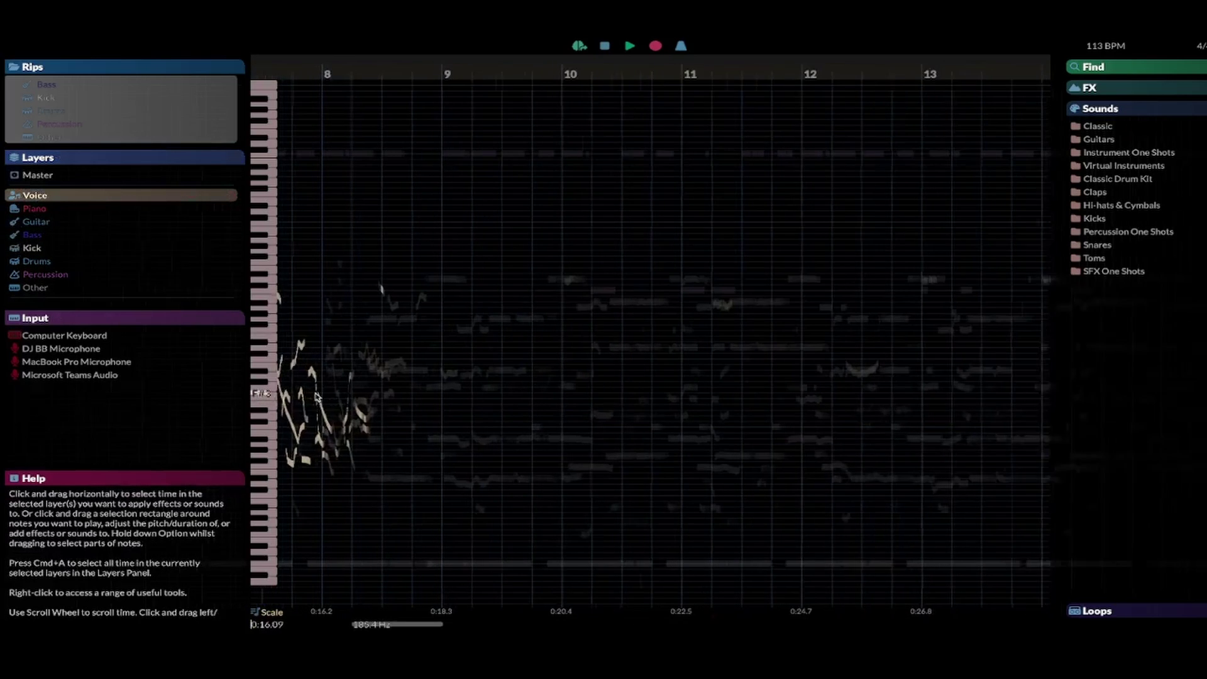
scroll(365, 386, left, 5)
scroll(391, 372, right, 3)
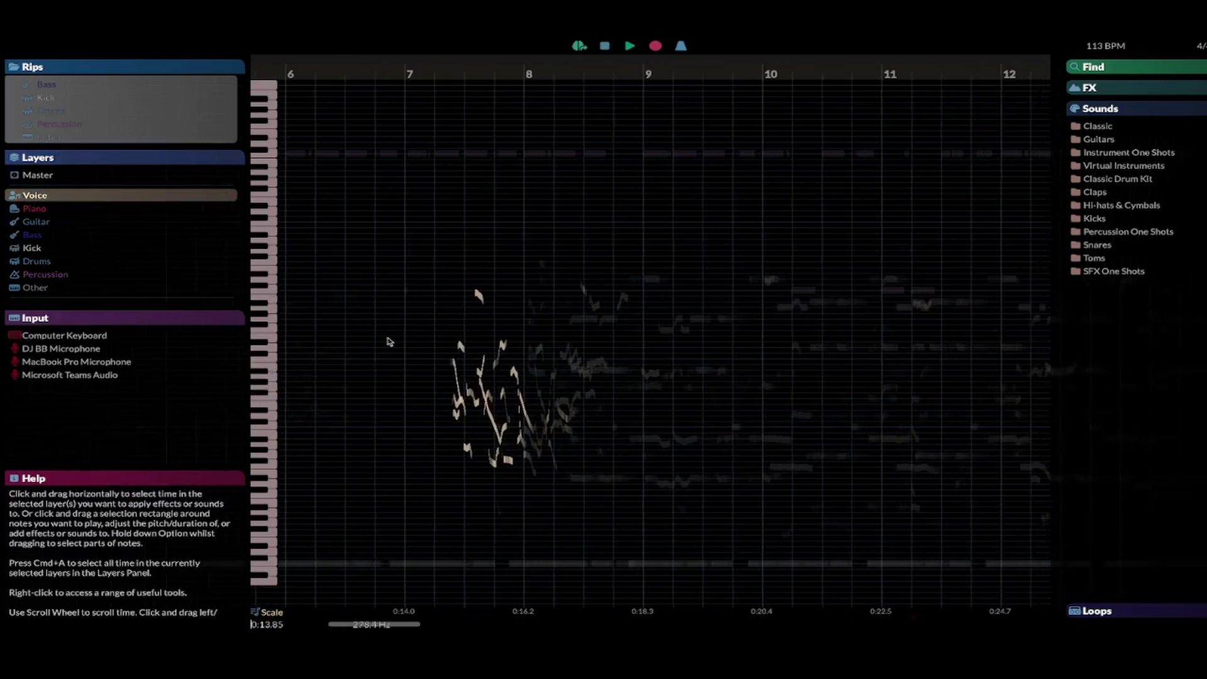
click(38, 210)
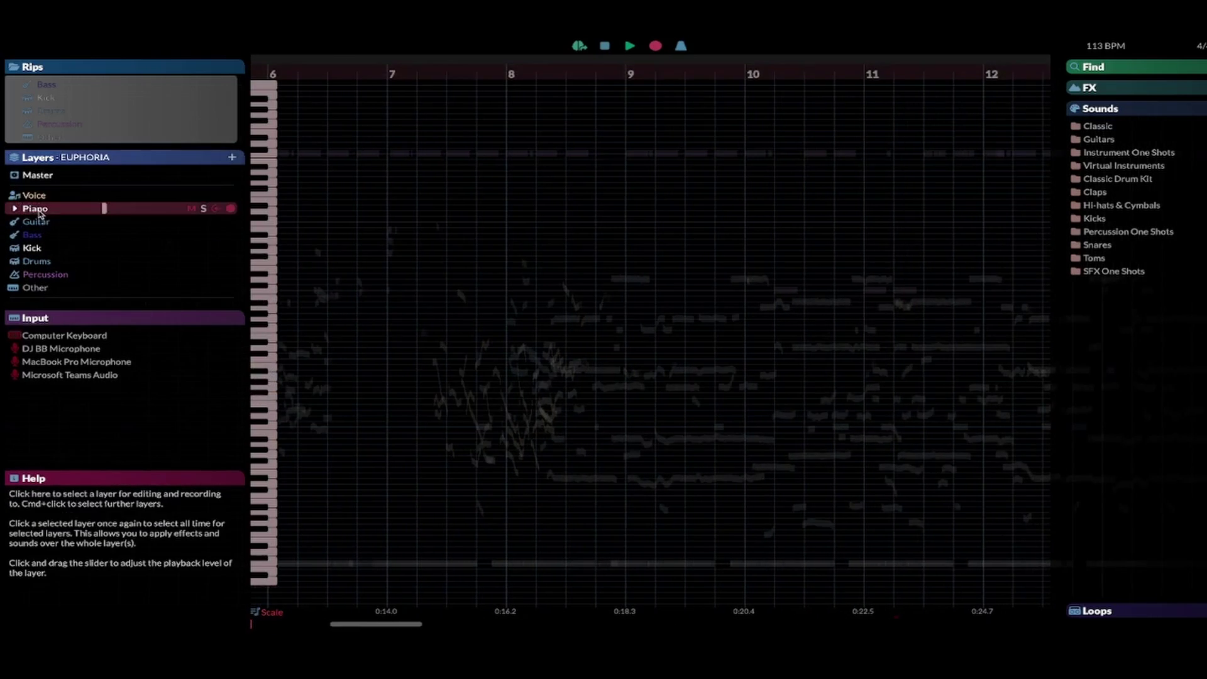
click(36, 287)
click(1077, 126)
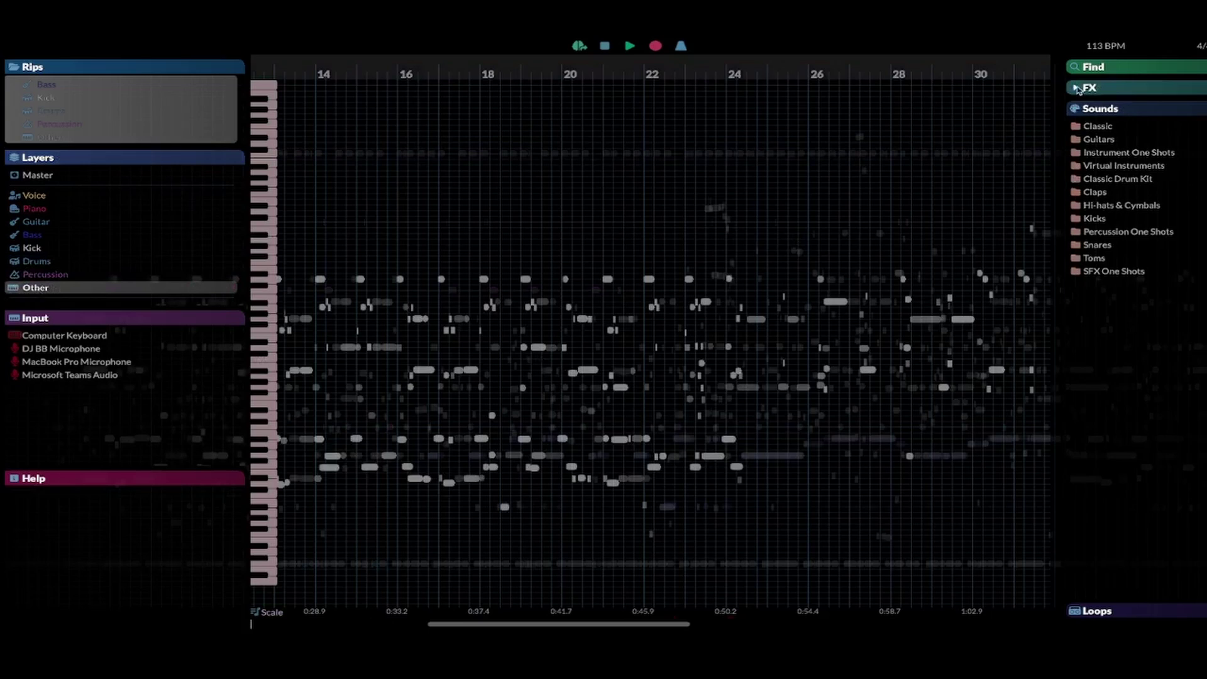
Expand the FX list for the Other layer, then collapse the Sounds palette.
click(1078, 89)
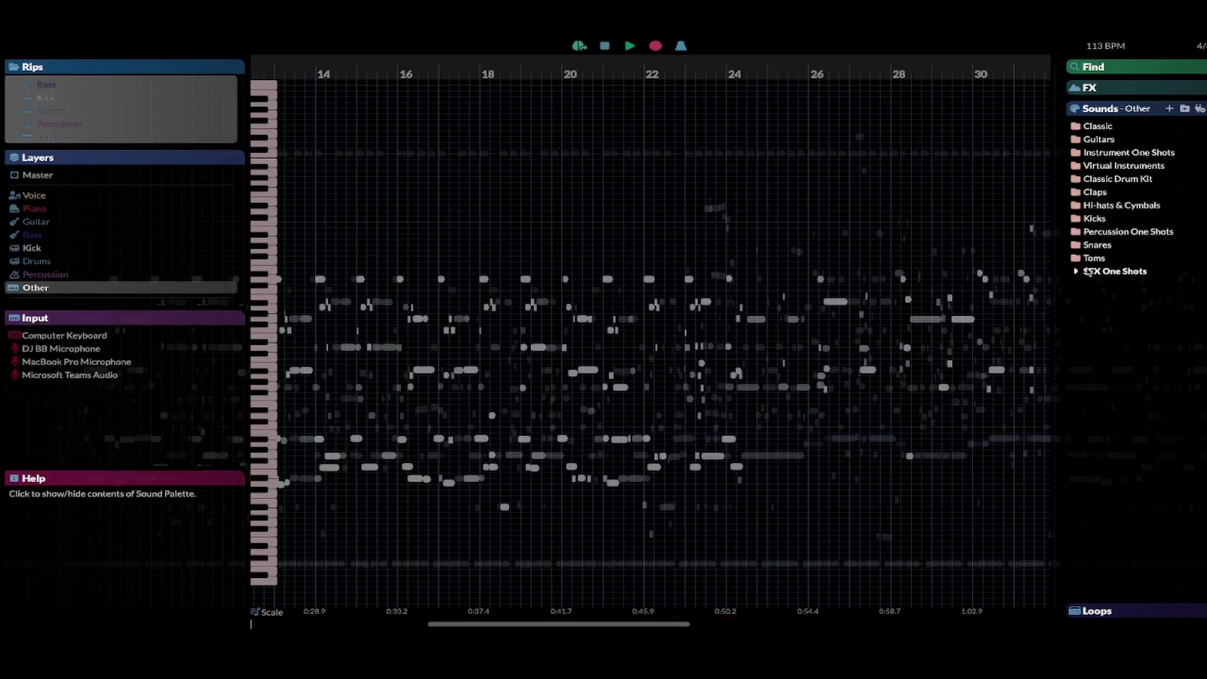
click(1077, 110)
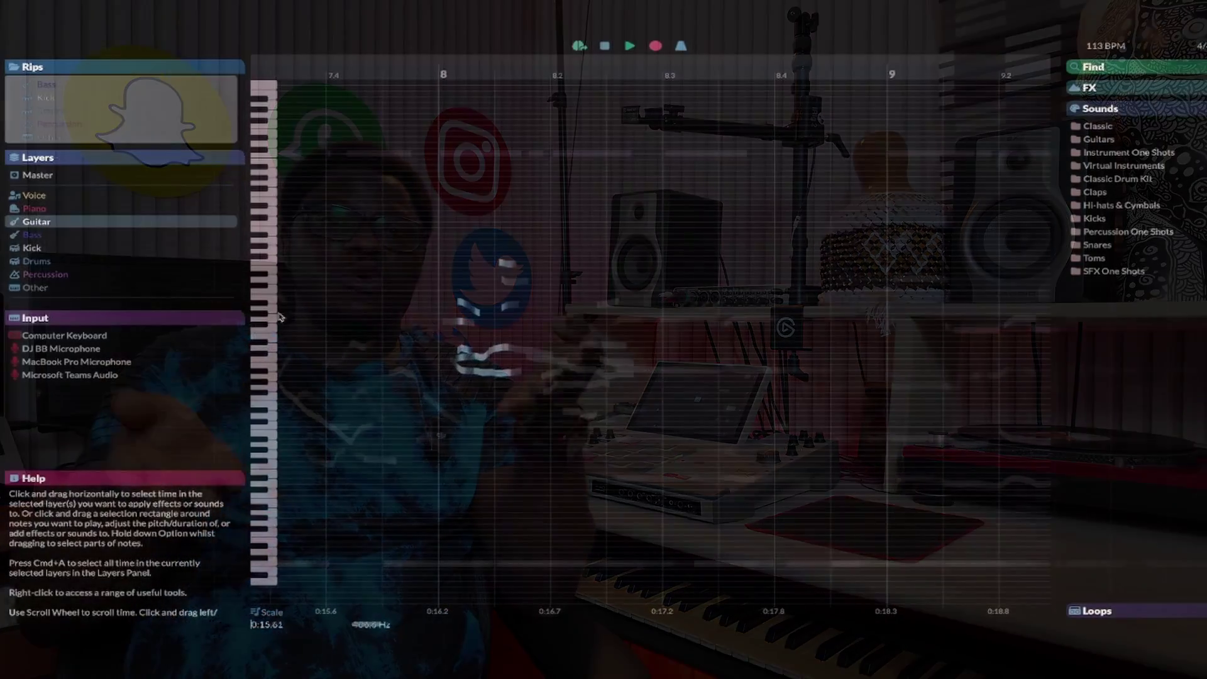
View the Bass notes zoomed out, then step through the Kick, Drums and Percussion layers.
click(36, 237)
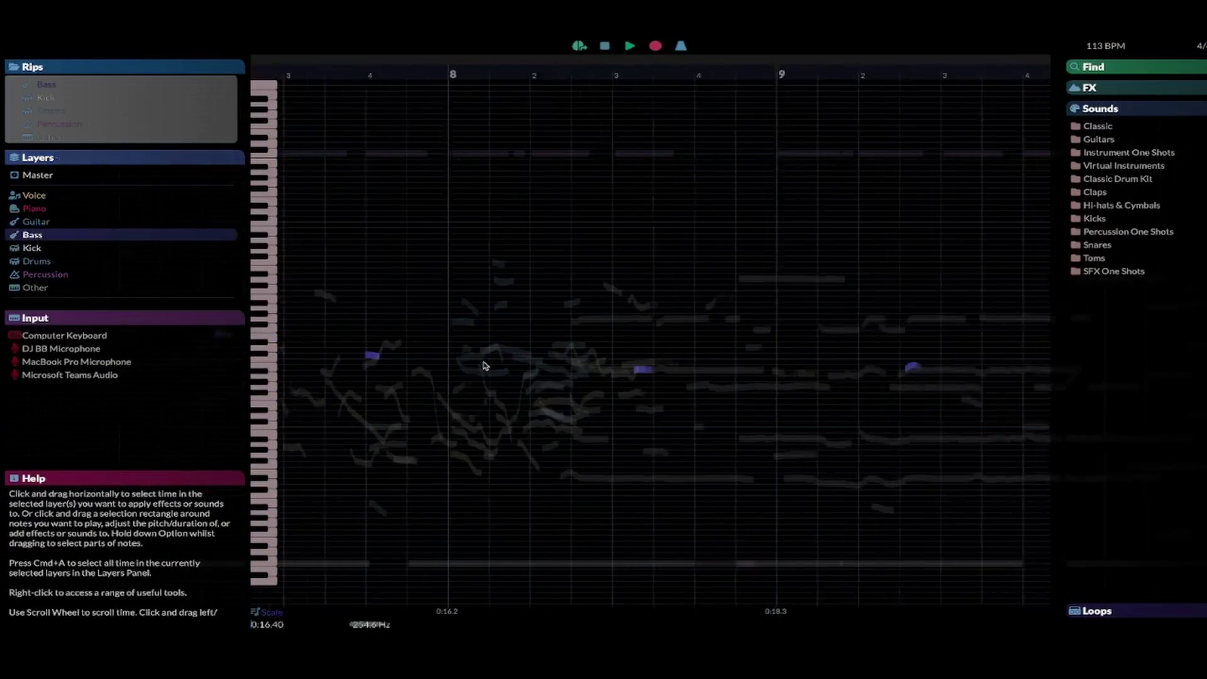
scroll(485, 366, down, 3)
scroll(485, 366, down, 2)
scroll(486, 366, down, 3)
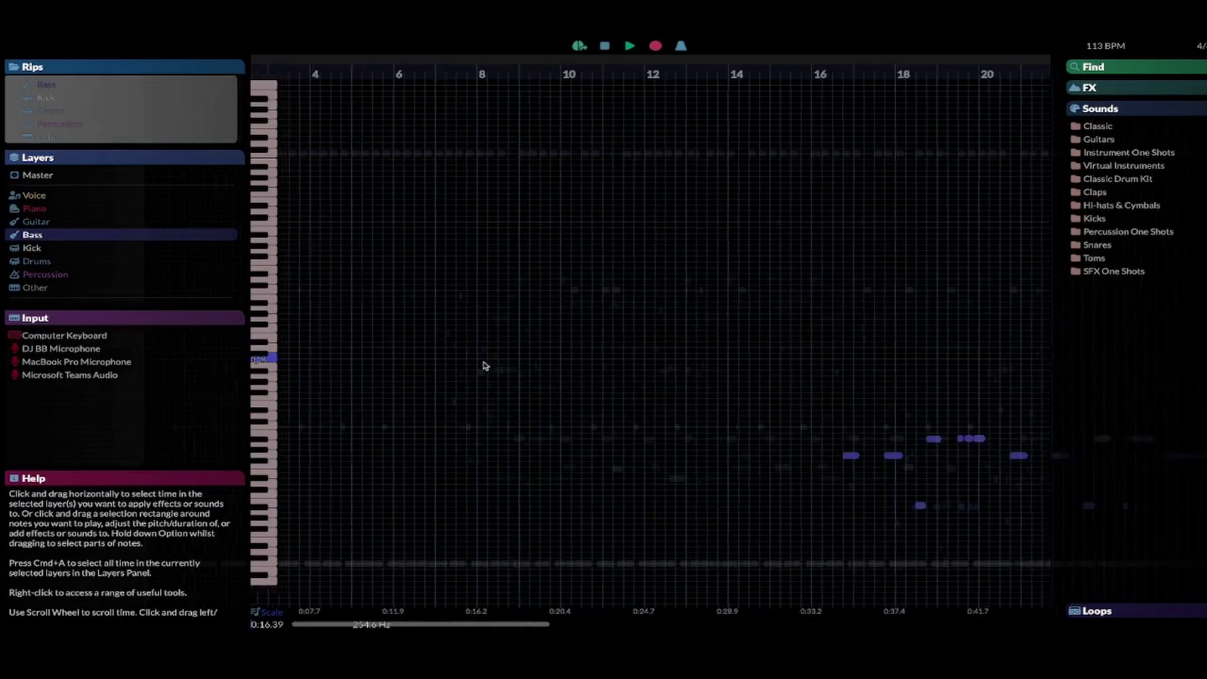
scroll(486, 366, down, 2)
scroll(486, 366, right, 5)
scroll(485, 366, right, 2)
scroll(485, 366, right, 2)
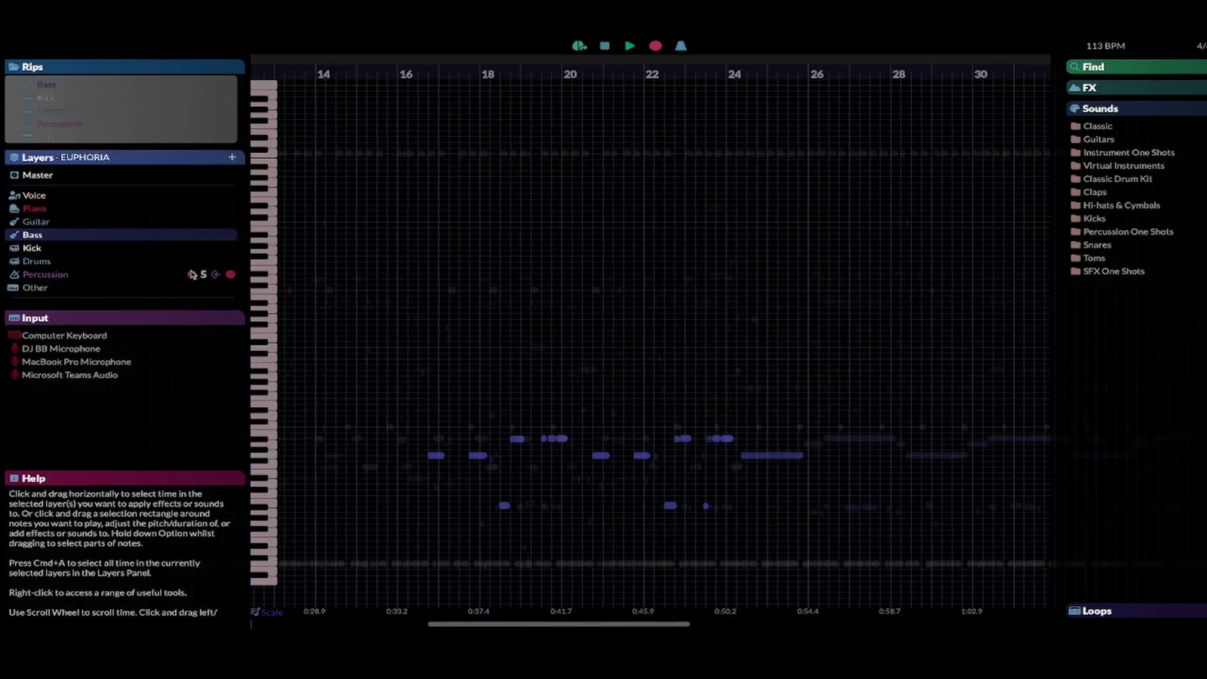
click(32, 248)
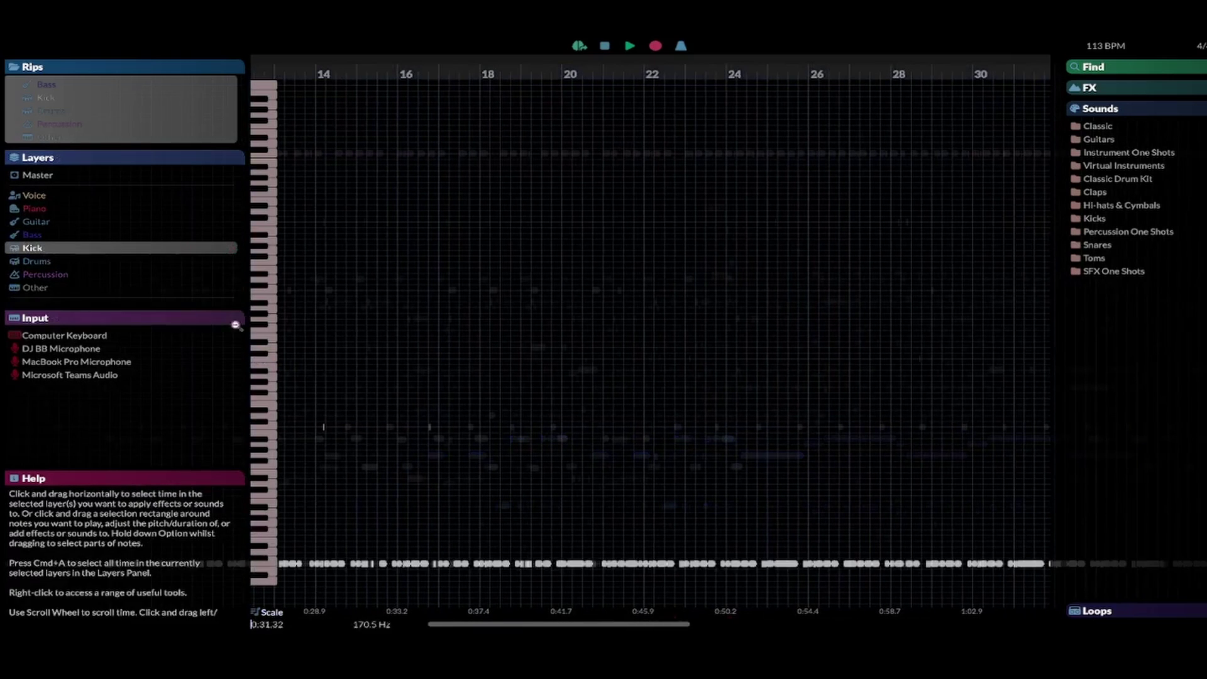
click(38, 262)
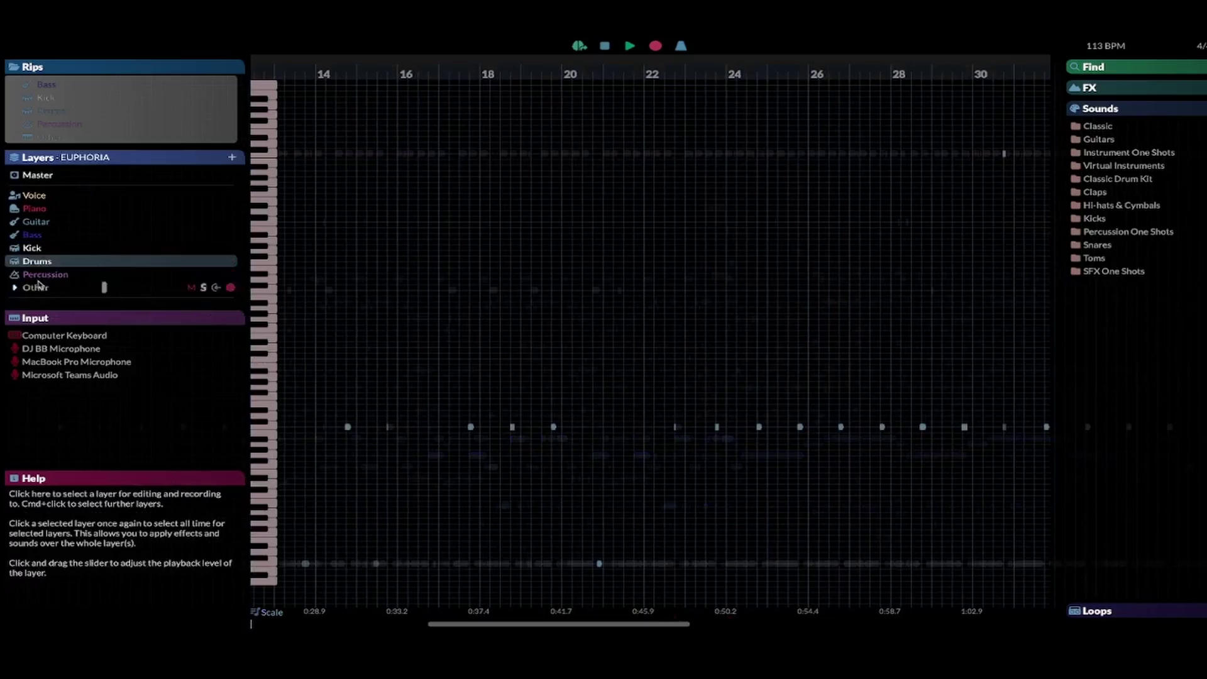
click(44, 275)
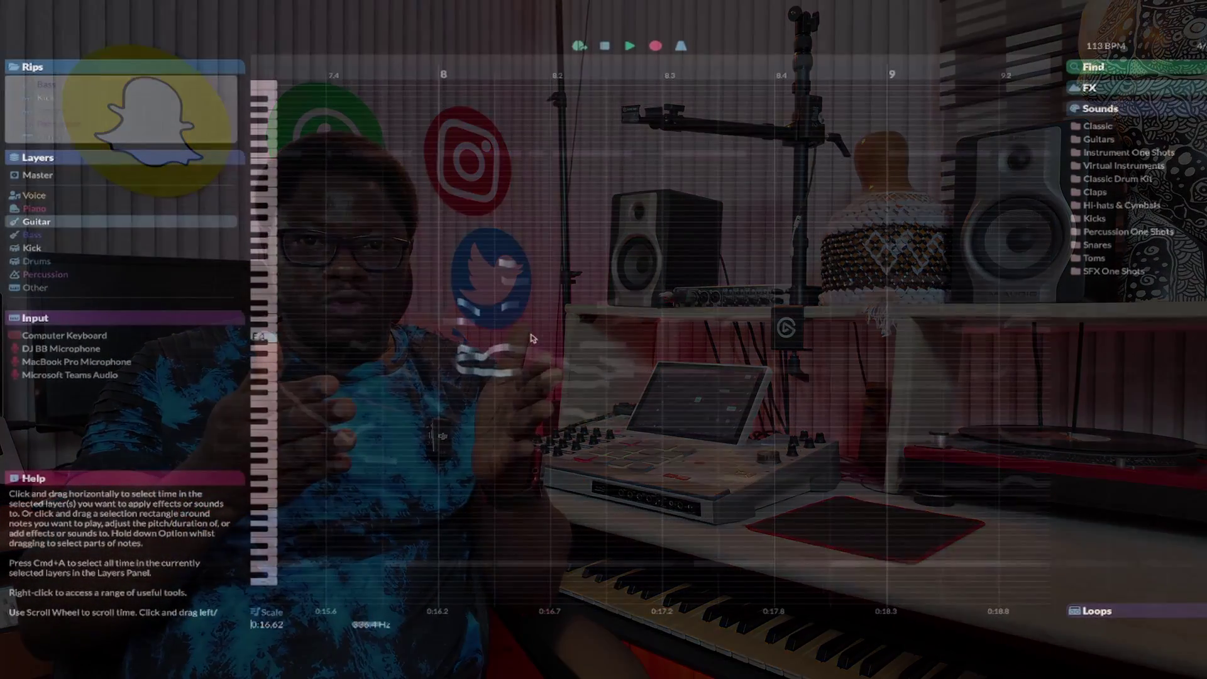
Revisit the Bass, Kick, Drums and Percussion layers again, finishing on Percussion.
click(34, 235)
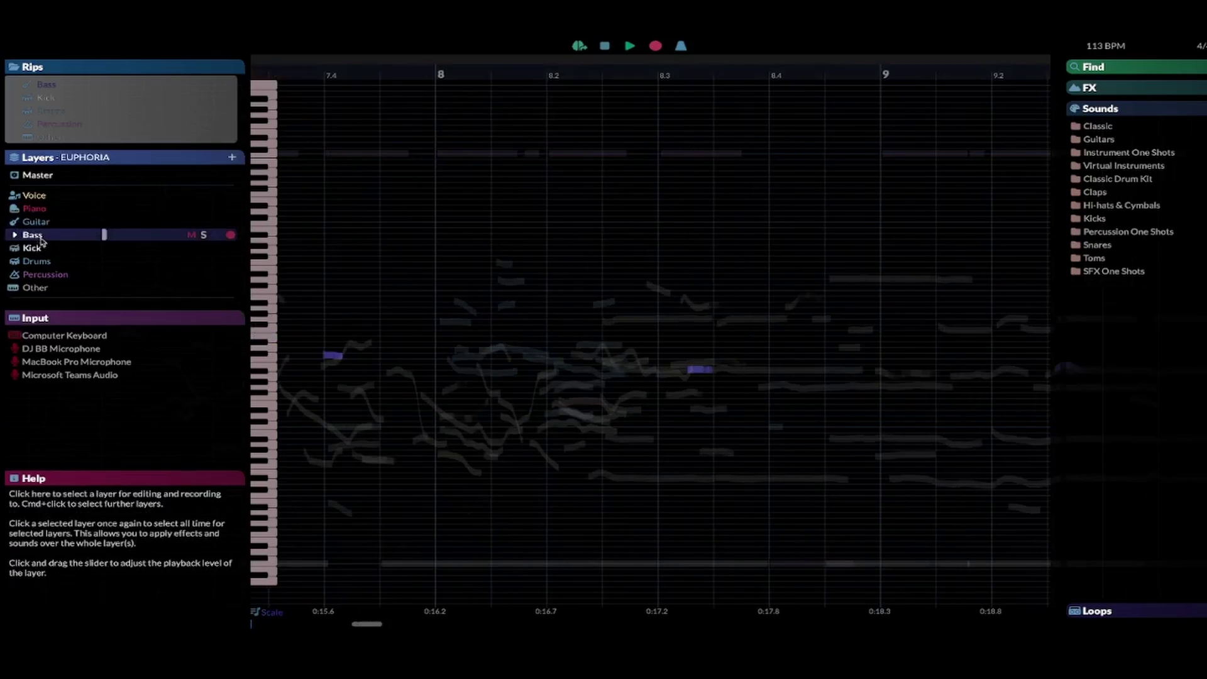
scroll(485, 365, down, 10)
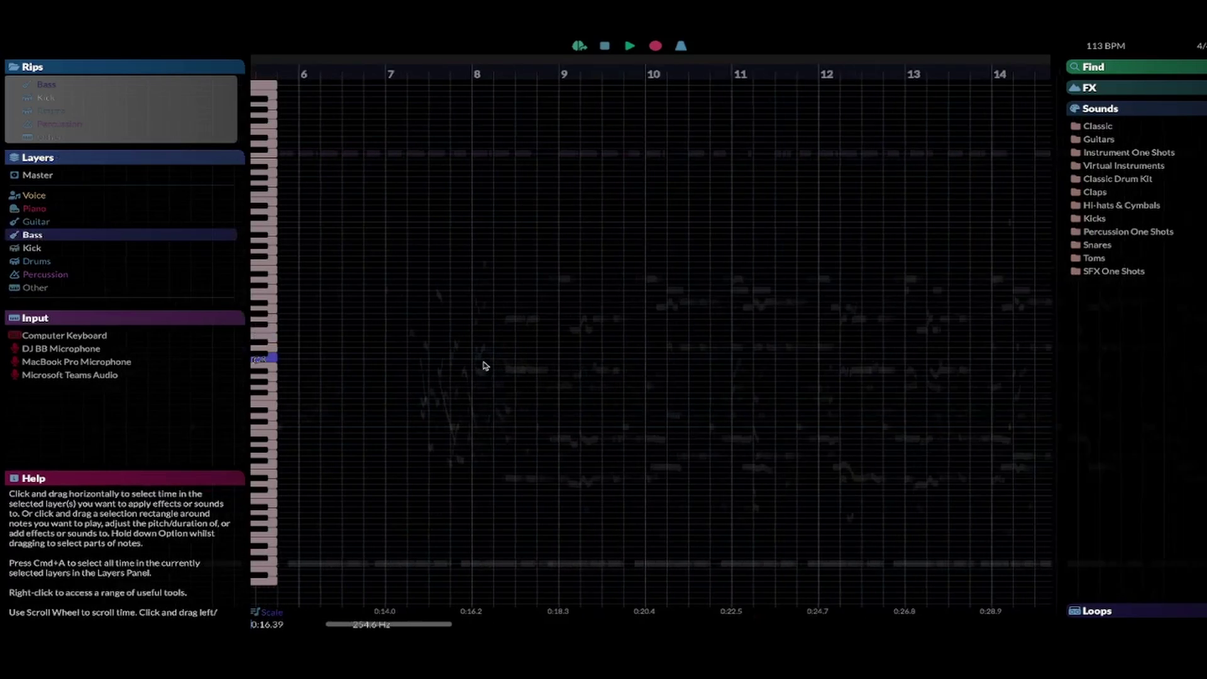
scroll(484, 366, down, 5)
scroll(485, 366, down, 3)
scroll(485, 365, right, 3)
scroll(485, 366, right, 3)
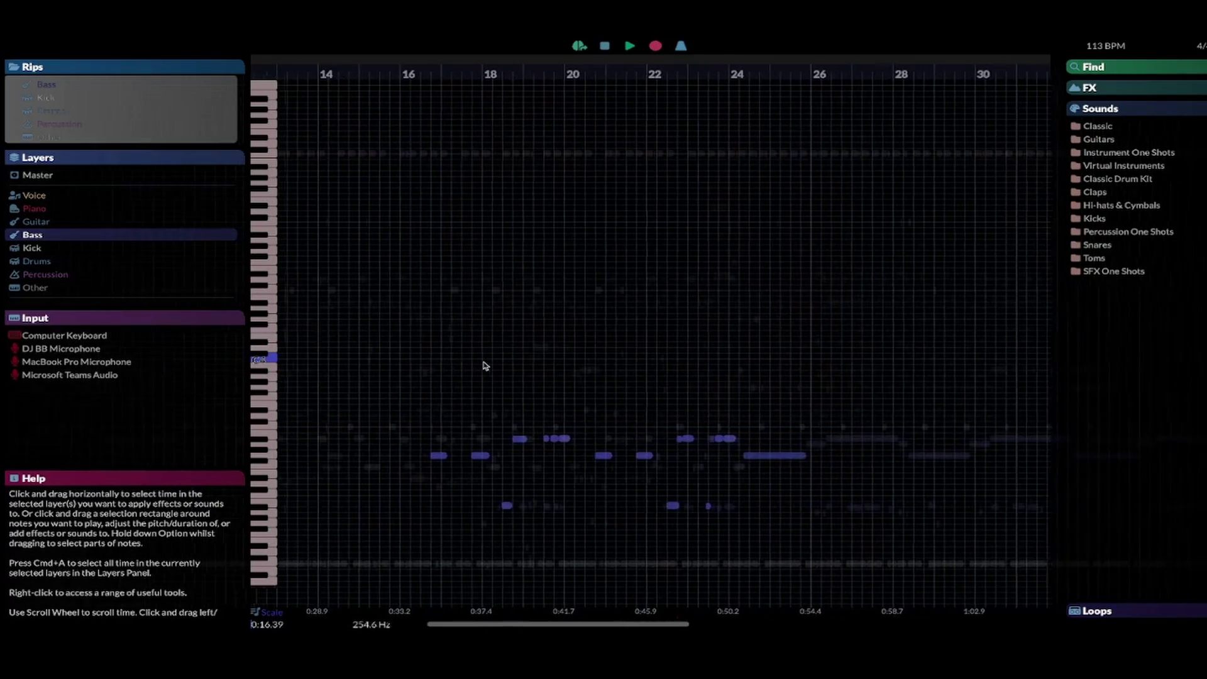
click(43, 252)
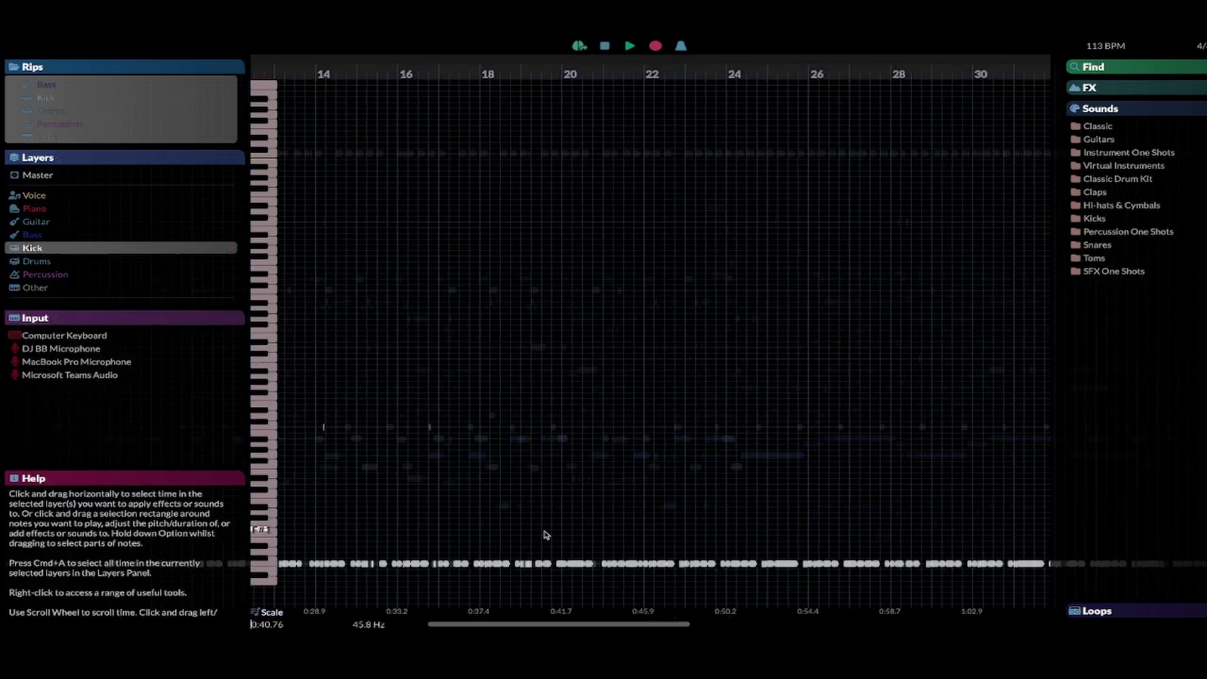
click(39, 263)
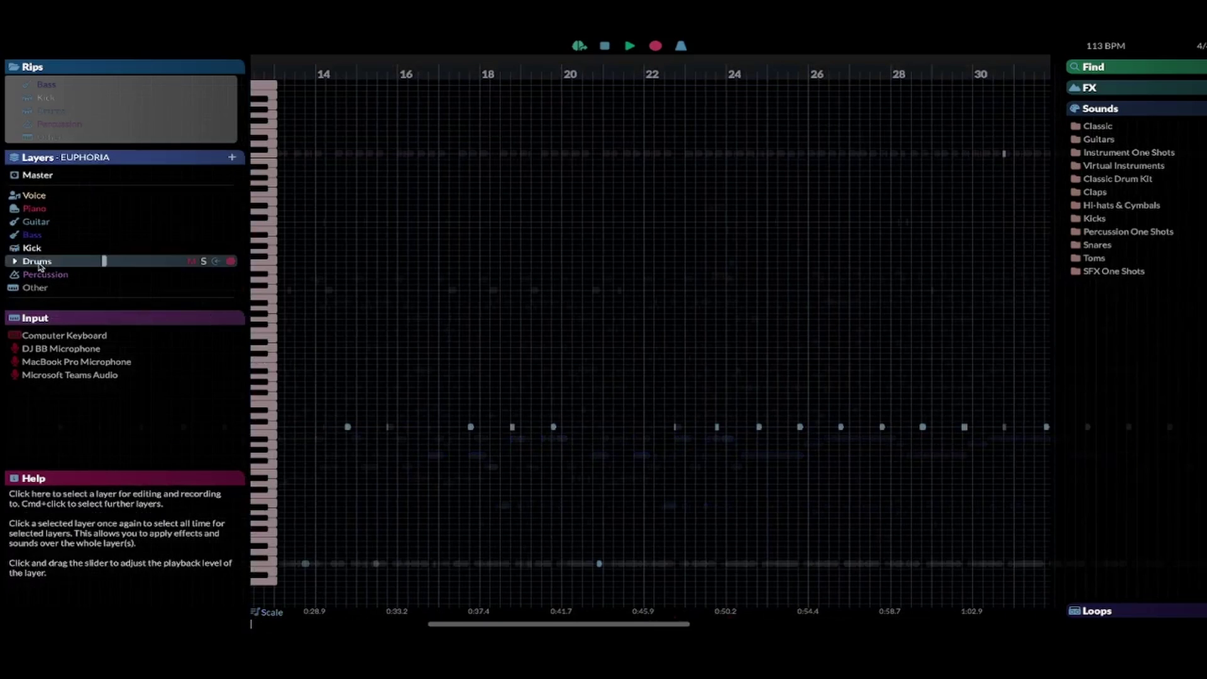
click(44, 276)
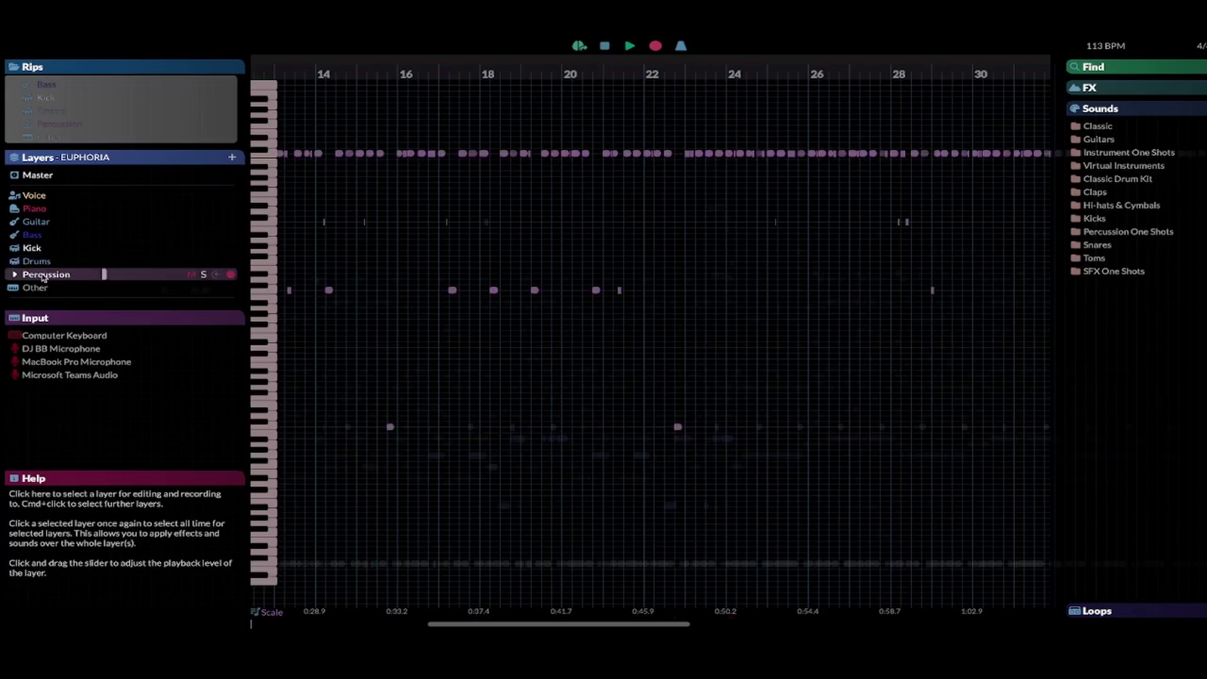